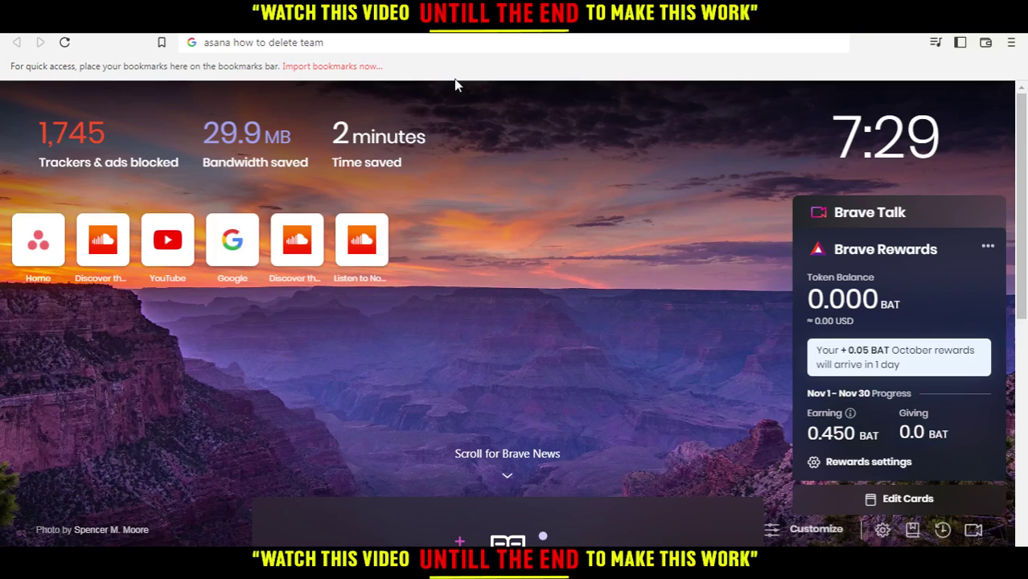
Replace the 'how to delete team' search with asana.com to load Asana's Home page
{"action": "left_click", "coordinate": [390, 44]}
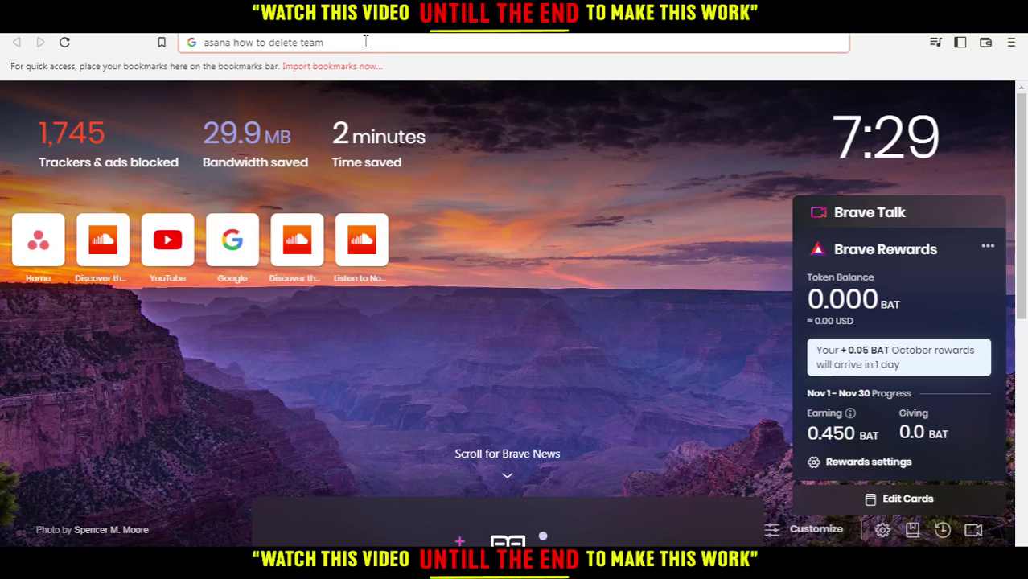
{"action": "left_click_drag", "start_coordinate": [352, 42], "coordinate": [230, 53]}
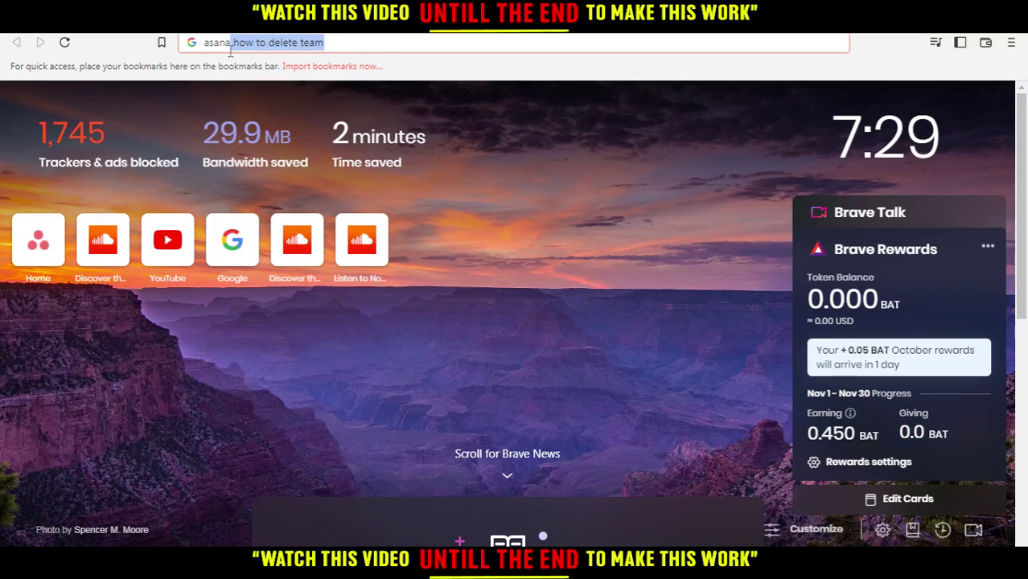
{"action": "type", "text": ".com"}
{"action": "key", "text": "Return"}
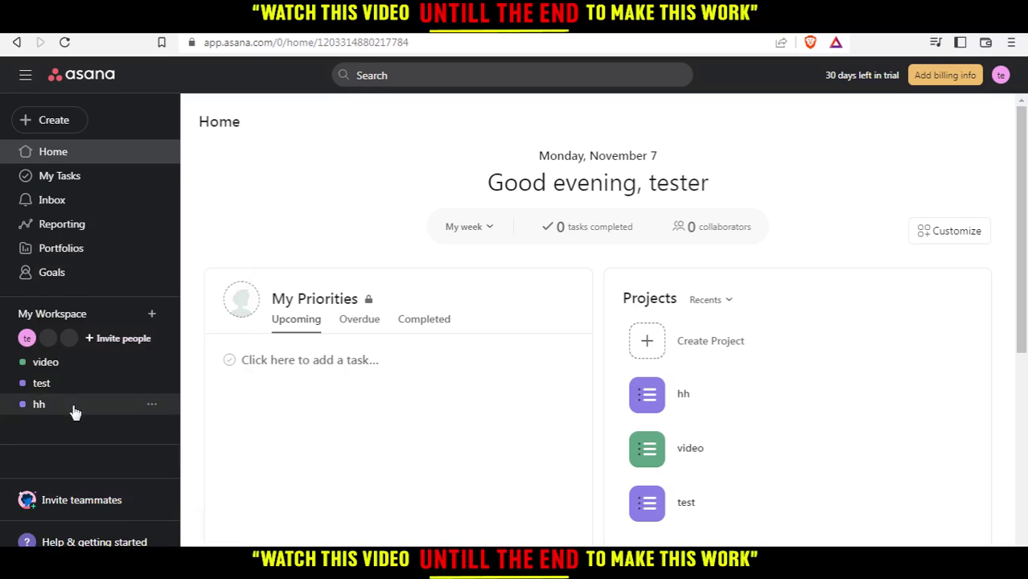
{"action": "left_click", "coordinate": [111, 341]}
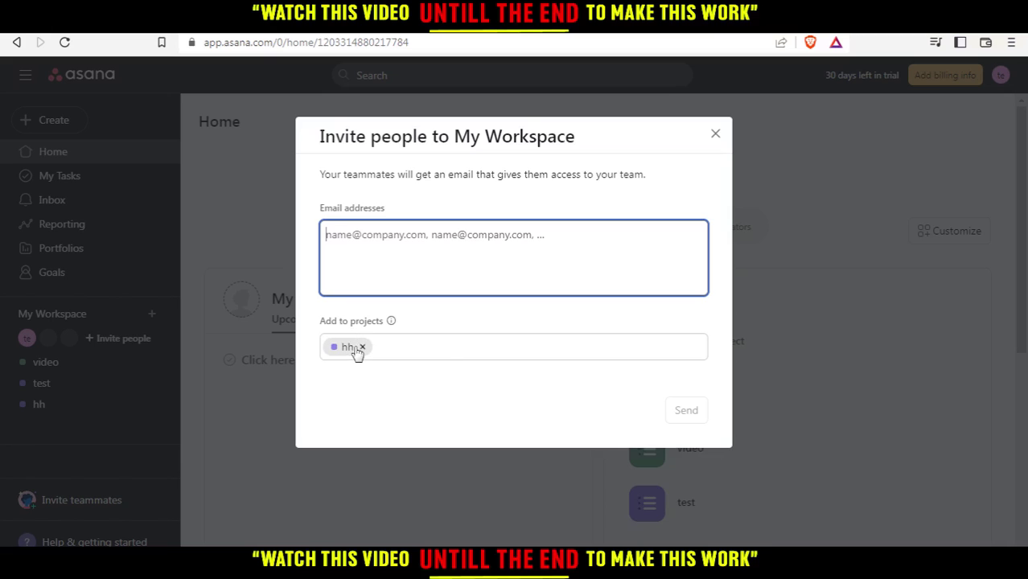
{"action": "left_click", "coordinate": [361, 348]}
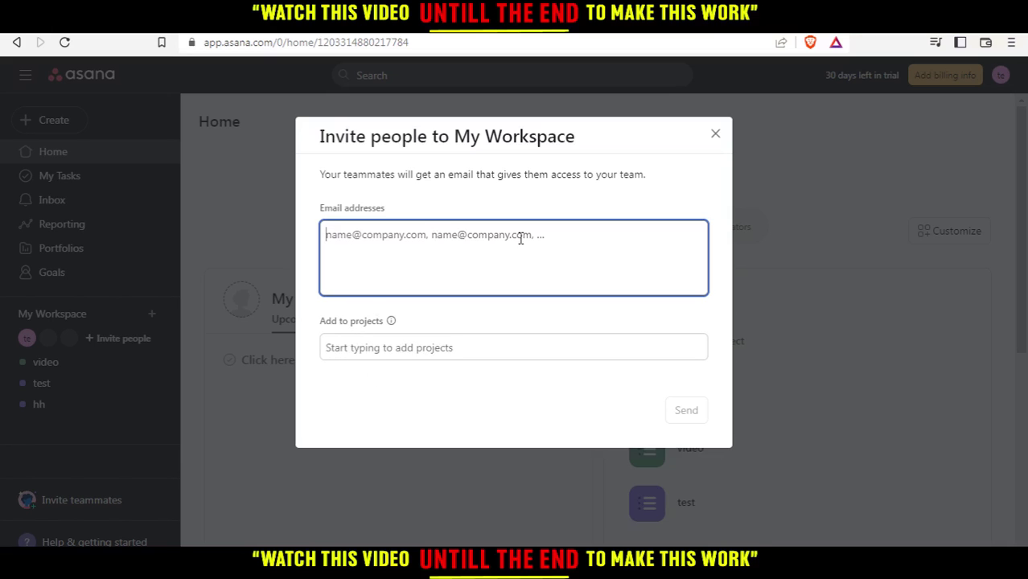
{"action": "left_click", "coordinate": [714, 135]}
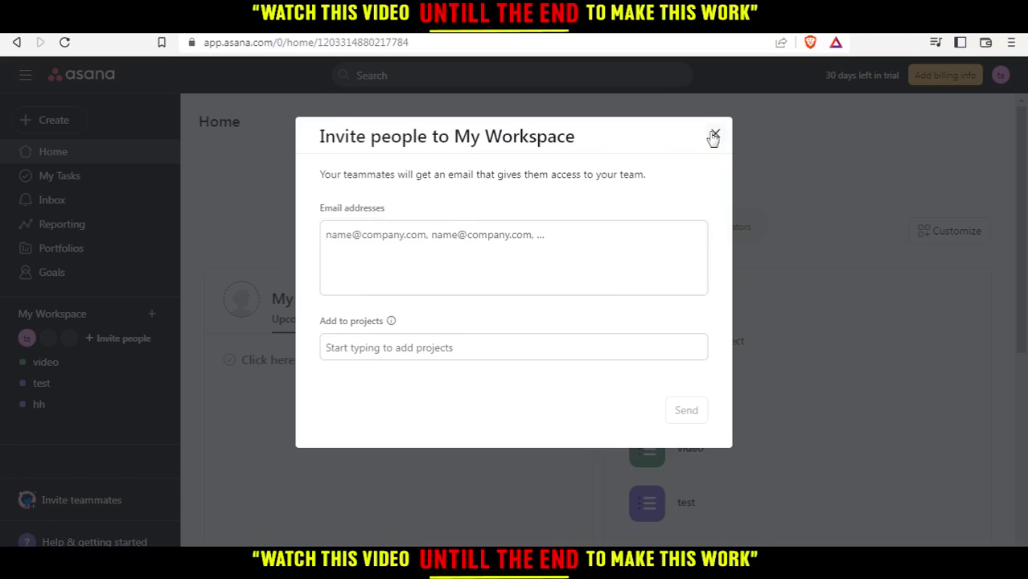
{"action": "left_click", "coordinate": [66, 505]}
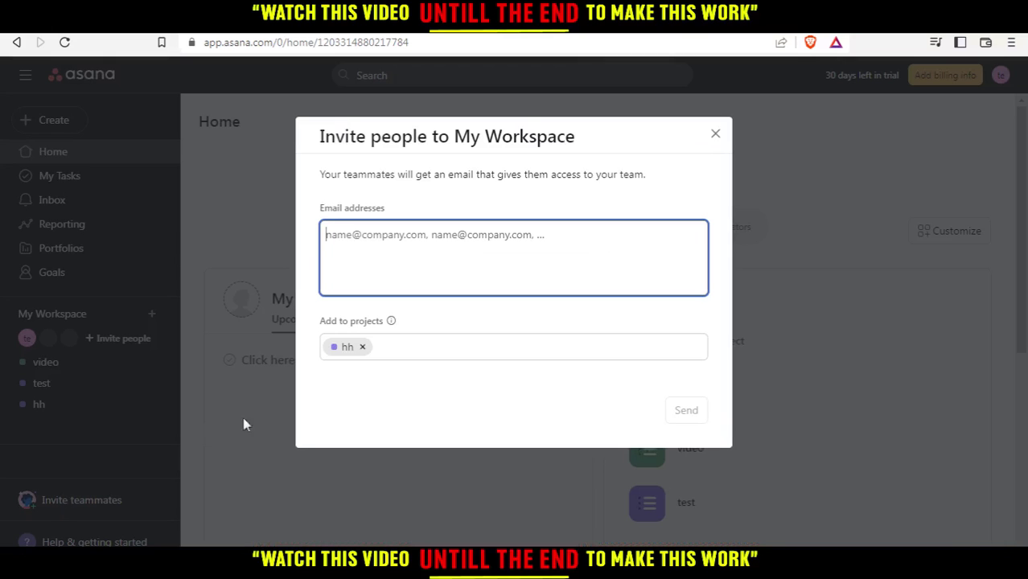
{"action": "left_click", "coordinate": [715, 134]}
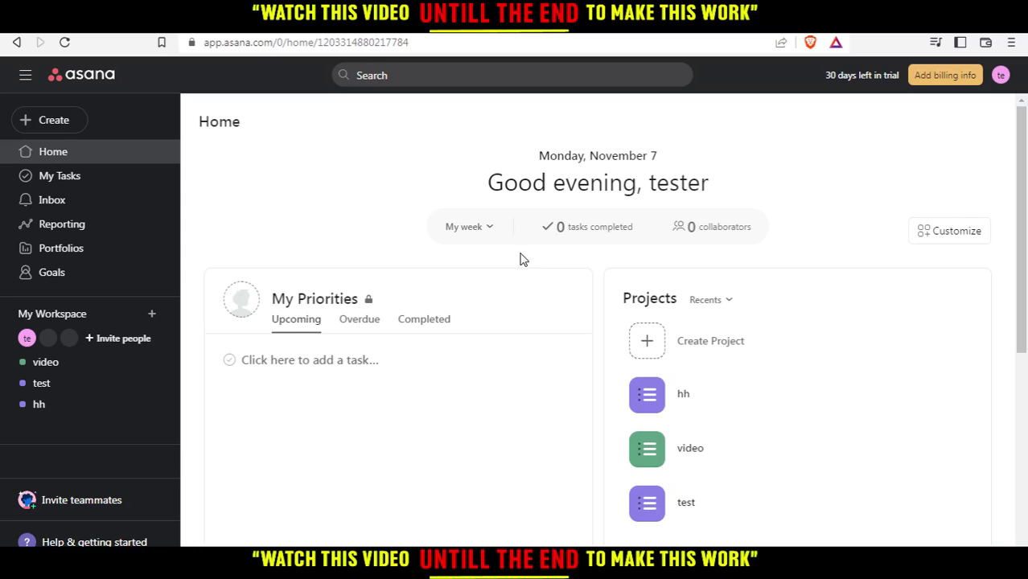
{"action": "scroll", "coordinate": [519, 258], "scroll_direction": "down", "scroll_amount": 5}
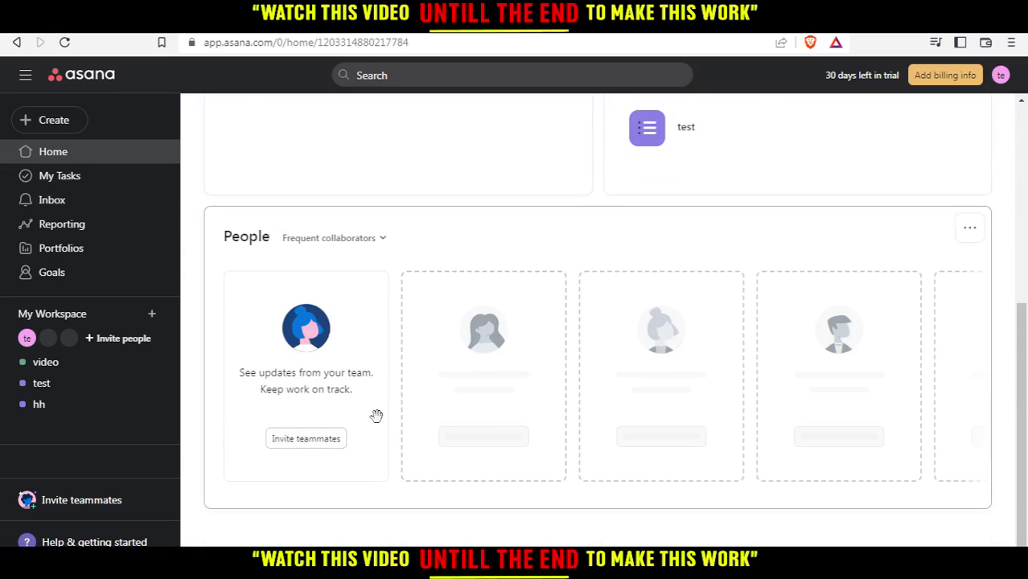
{"action": "left_click", "coordinate": [293, 441]}
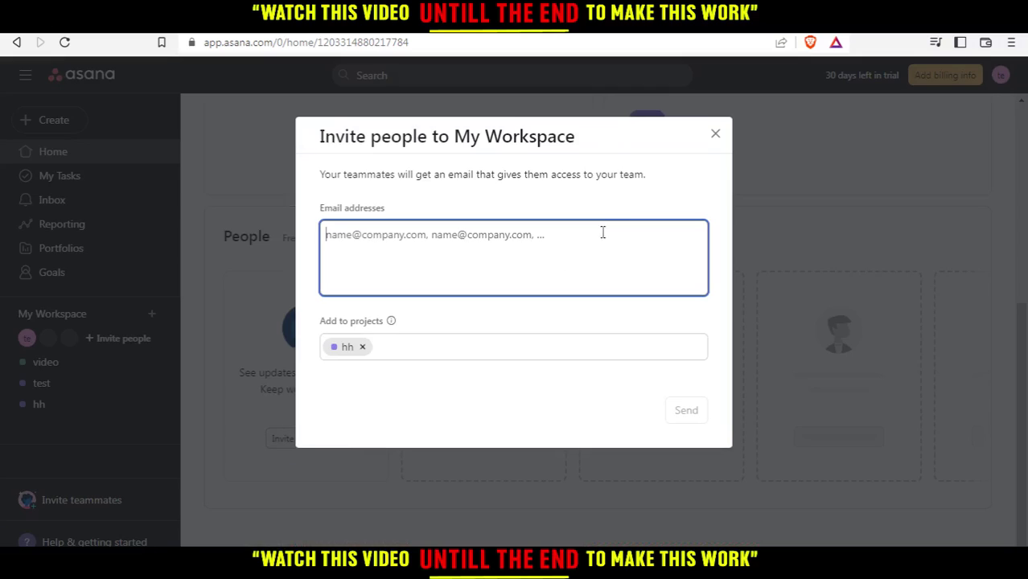
{"action": "left_click", "coordinate": [716, 135]}
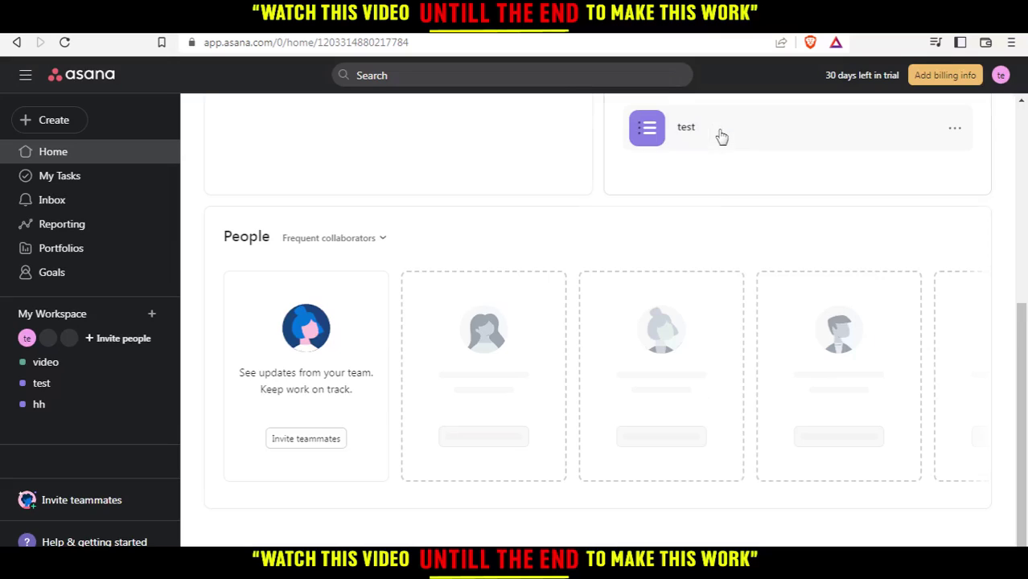
{"action": "scroll", "coordinate": [500, 165], "scroll_direction": "up", "scroll_amount": 5}
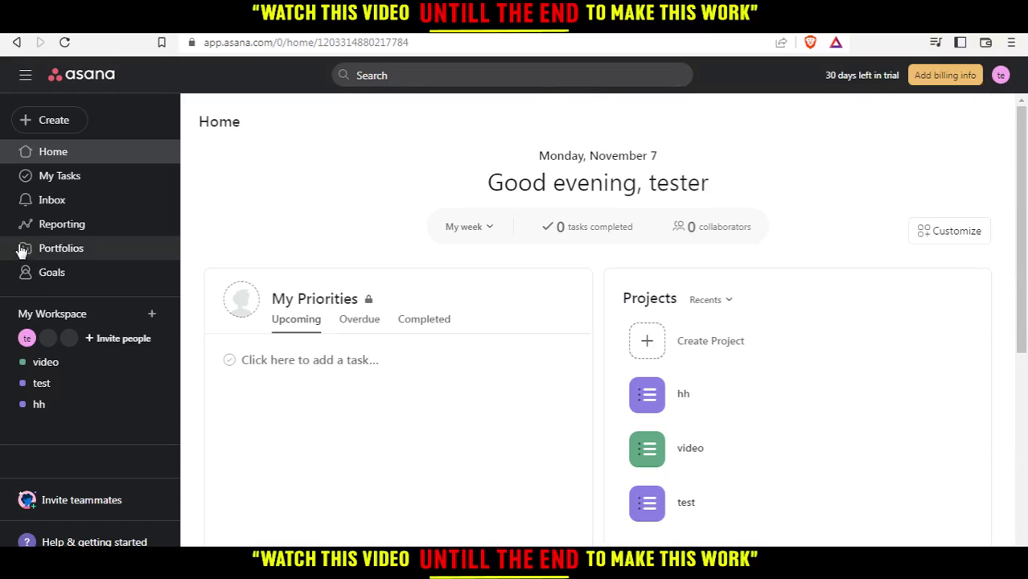
{"action": "left_click", "coordinate": [999, 77]}
{"action": "mouse_move", "coordinate": [806, 216]}
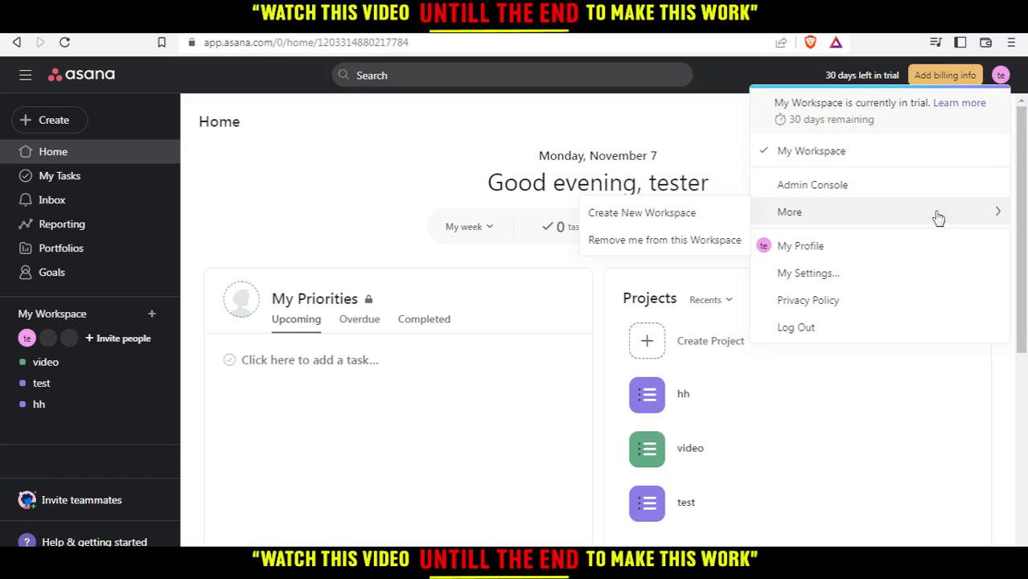
{"action": "left_click", "coordinate": [667, 241]}
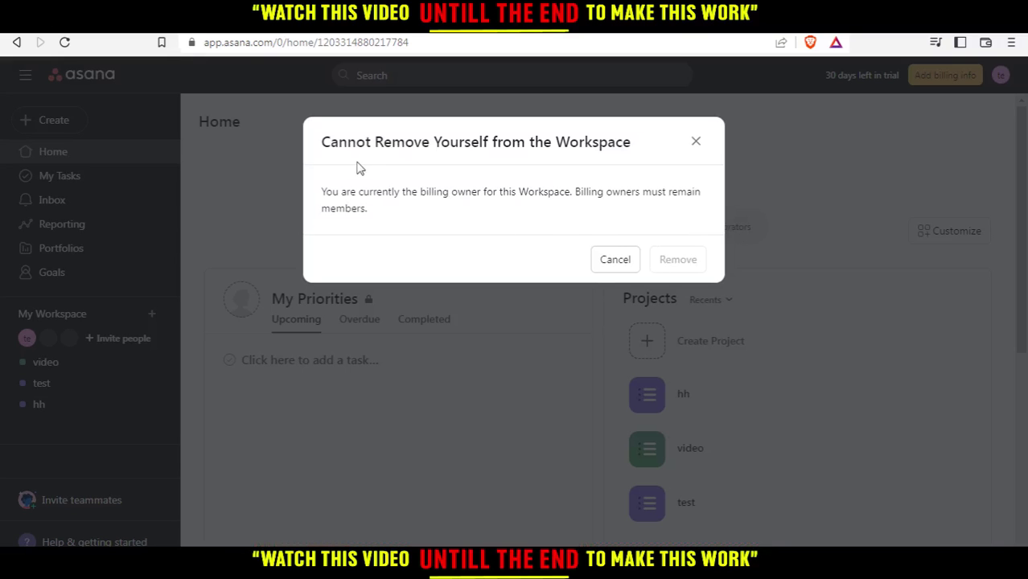
{"action": "left_click", "coordinate": [695, 141]}
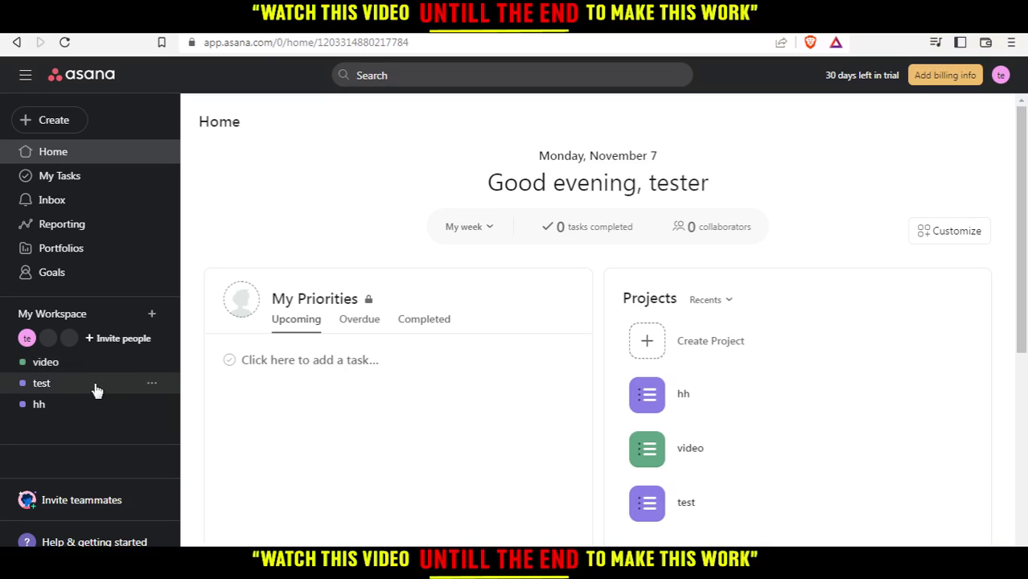
Switch back and forth between the test and hh projects, ending on hh's empty task list
{"action": "left_click", "coordinate": [64, 383]}
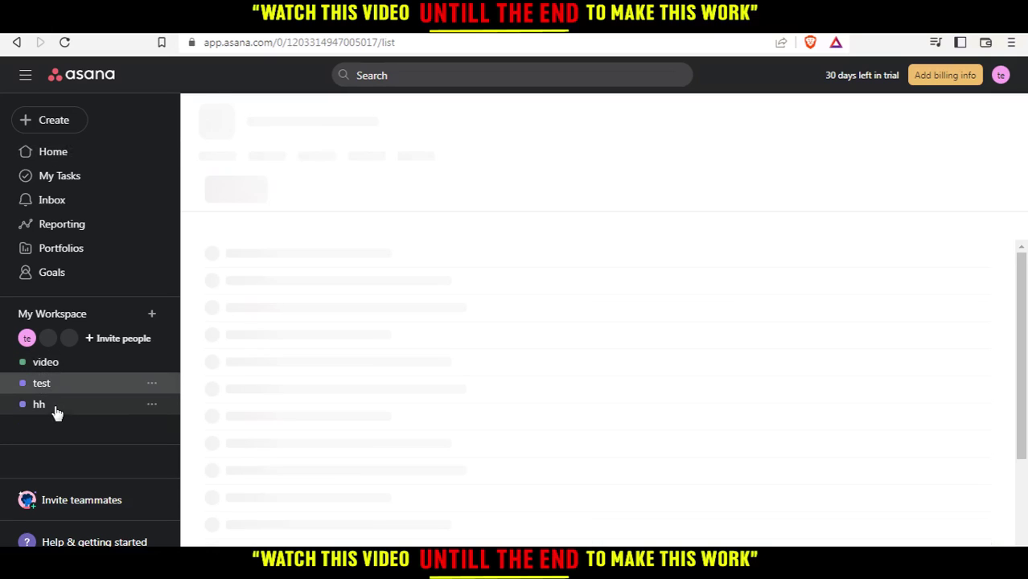
{"action": "left_click", "coordinate": [58, 406]}
{"action": "left_click", "coordinate": [64, 389]}
{"action": "left_click", "coordinate": [57, 406]}
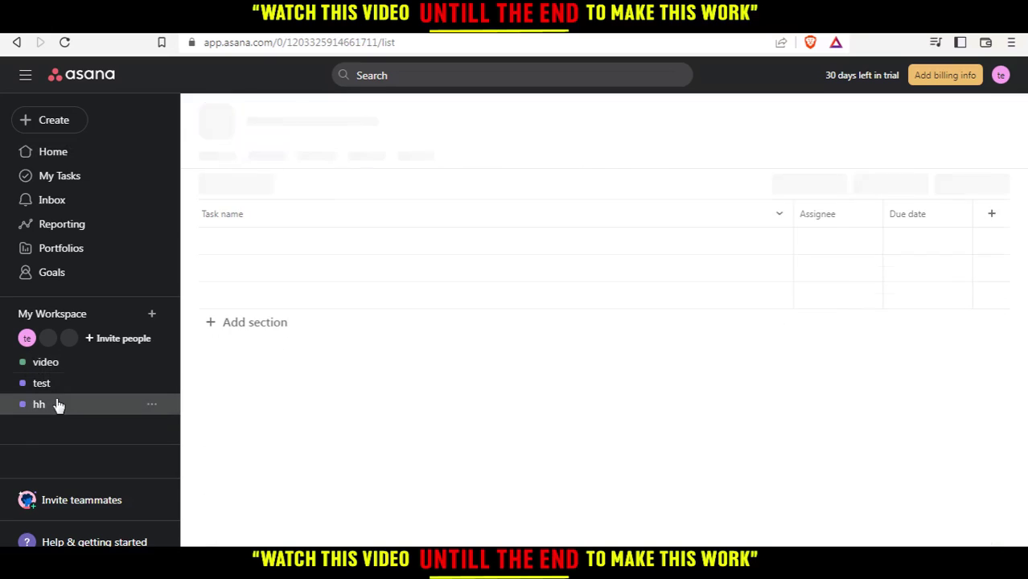
{"action": "left_click", "coordinate": [65, 384]}
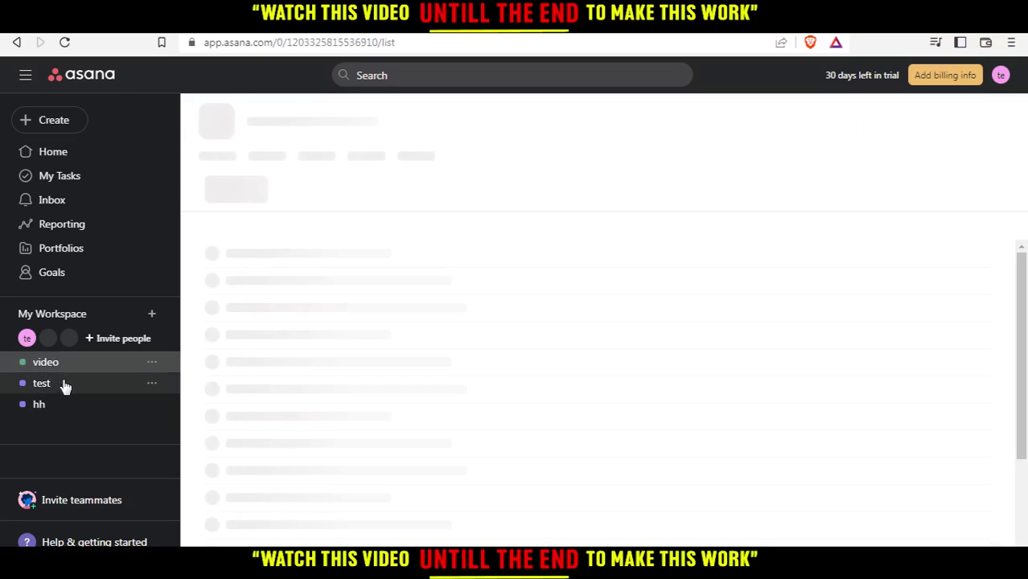
{"action": "left_click", "coordinate": [69, 388]}
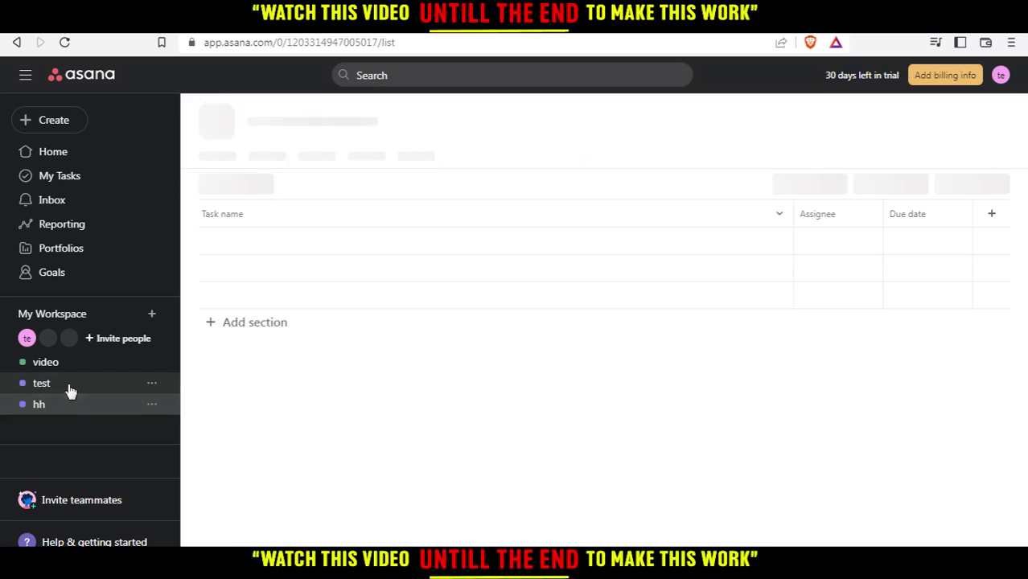
{"action": "left_click", "coordinate": [69, 407]}
{"action": "left_click", "coordinate": [69, 390]}
{"action": "left_click", "coordinate": [78, 404]}
{"action": "left_click", "coordinate": [83, 386]}
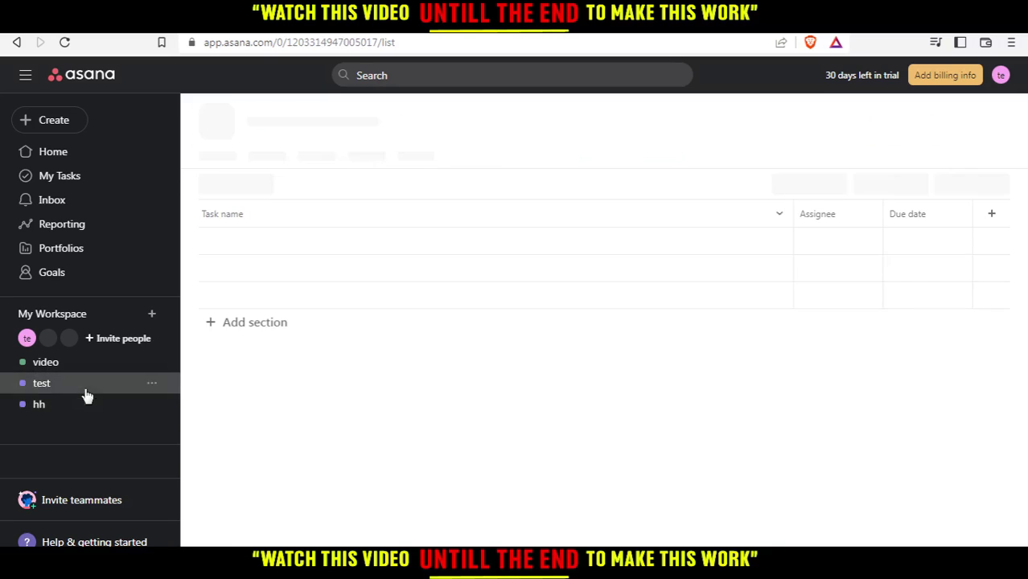
{"action": "left_click", "coordinate": [83, 406]}
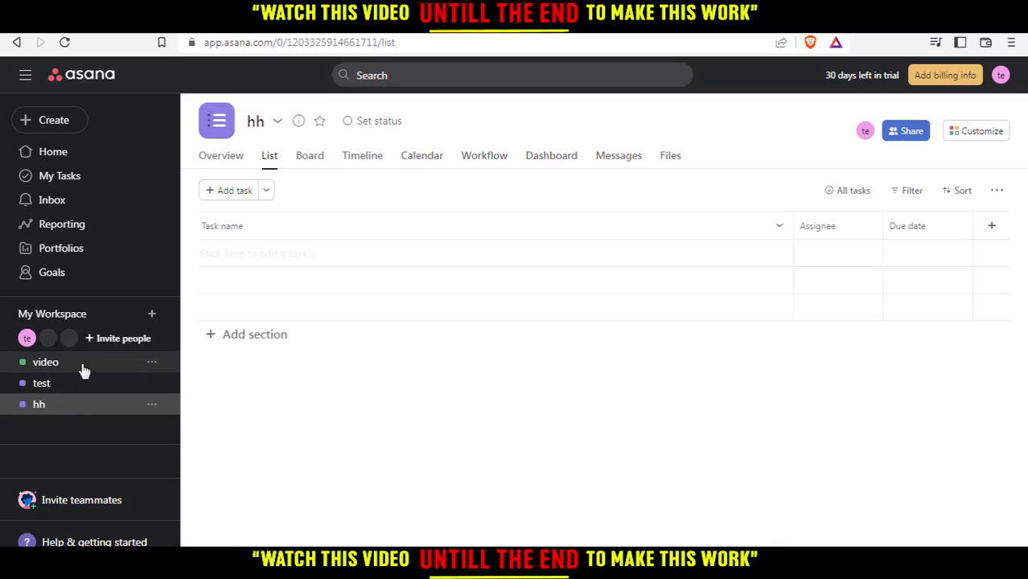
Try removing yourself from My Workspace again and dismiss the billing-owner refusal notice
{"action": "left_click", "coordinate": [1001, 76]}
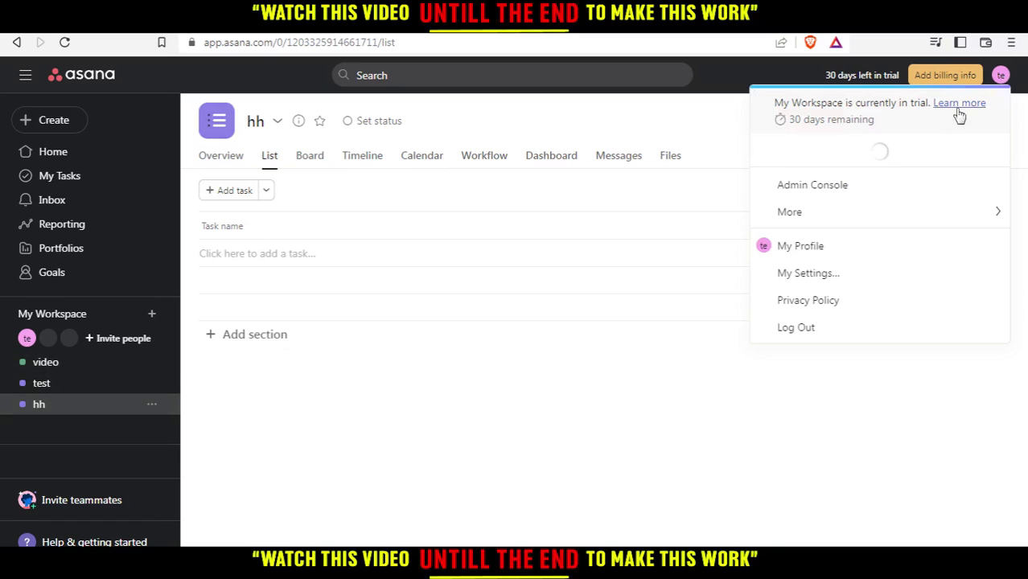
{"action": "left_click", "coordinate": [692, 246]}
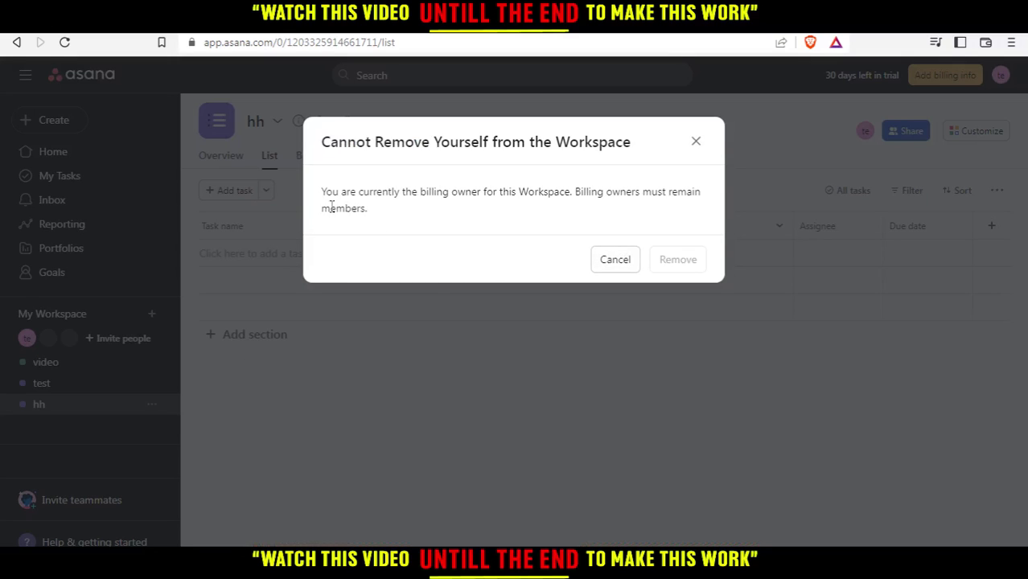
{"action": "left_click_drag", "start_coordinate": [320, 193], "coordinate": [492, 195]}
{"action": "left_click", "coordinate": [696, 142]}
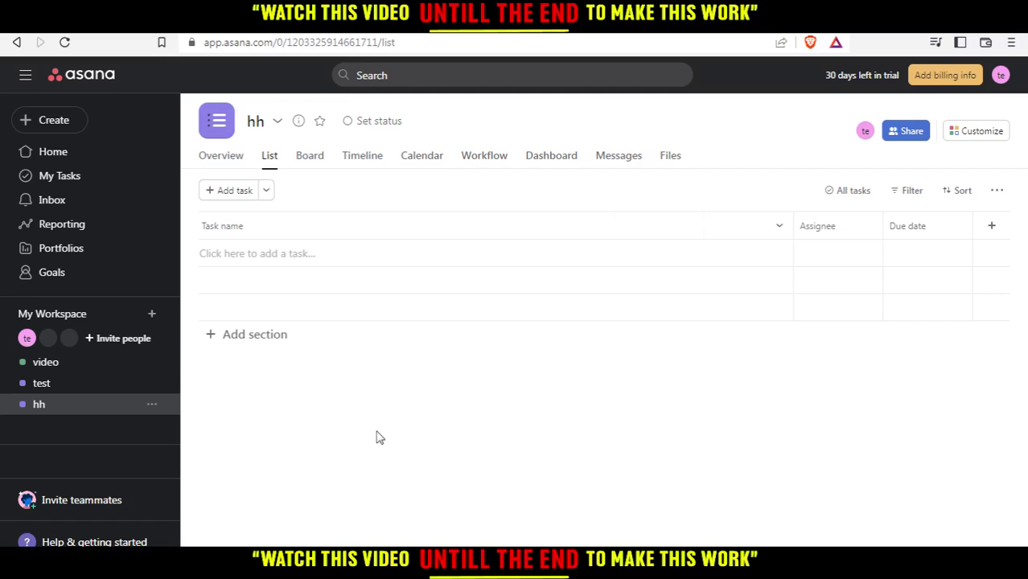
Open the video project's list and check the account menu's More options before closing it
{"action": "left_click", "coordinate": [48, 362]}
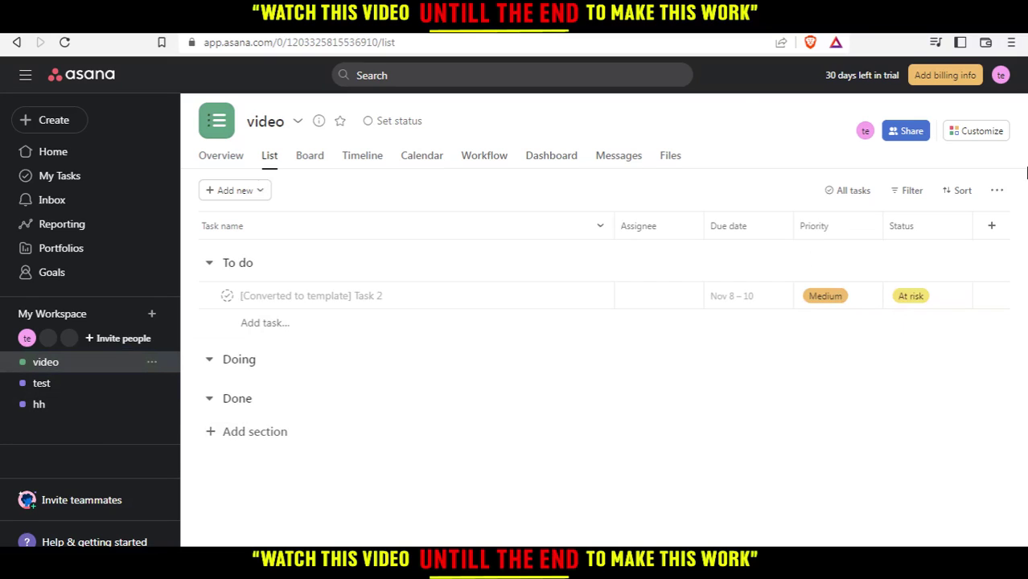
{"action": "left_click", "coordinate": [1001, 74]}
{"action": "mouse_move", "coordinate": [833, 213]}
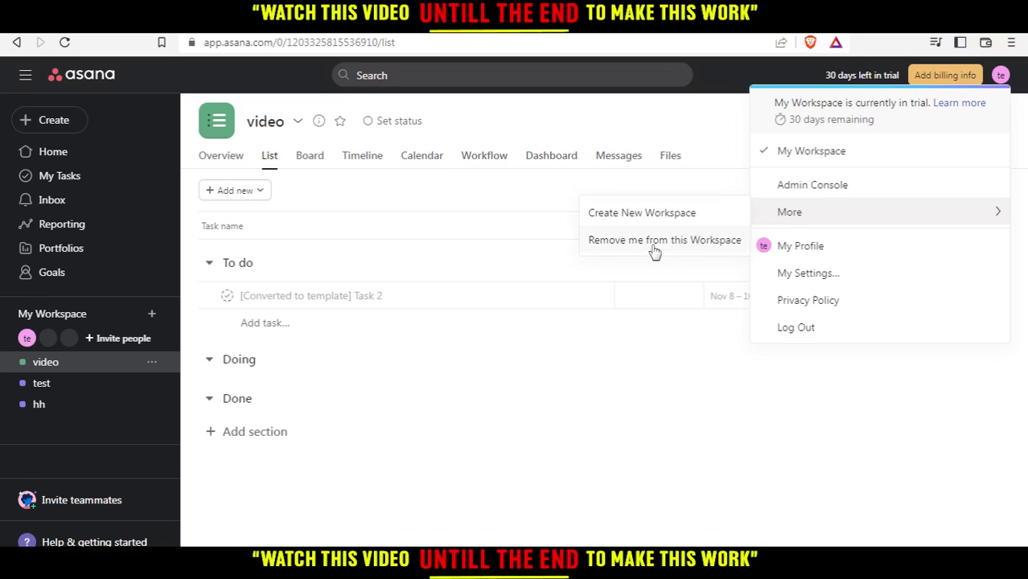
{"action": "left_click", "coordinate": [89, 455]}
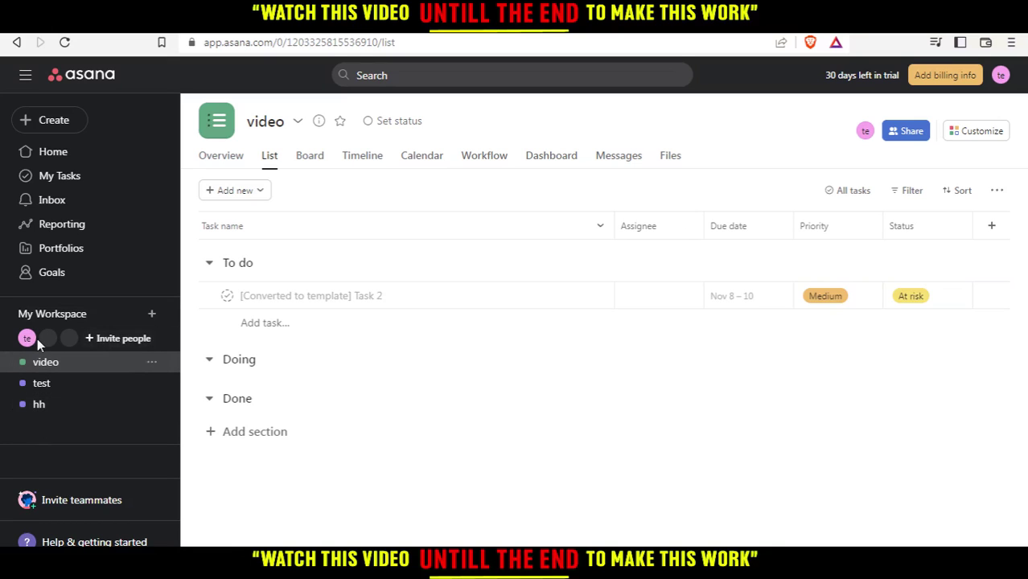
Return to Home and scroll down to the empty People collaborators section
{"action": "left_click", "coordinate": [53, 152]}
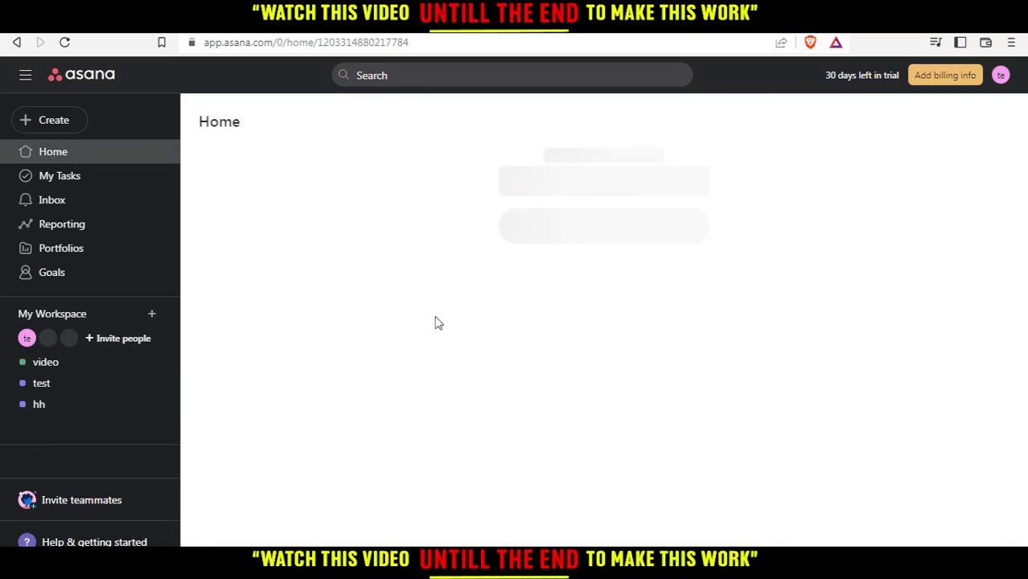
{"action": "scroll", "coordinate": [450, 362], "scroll_direction": "down", "scroll_amount": 10}
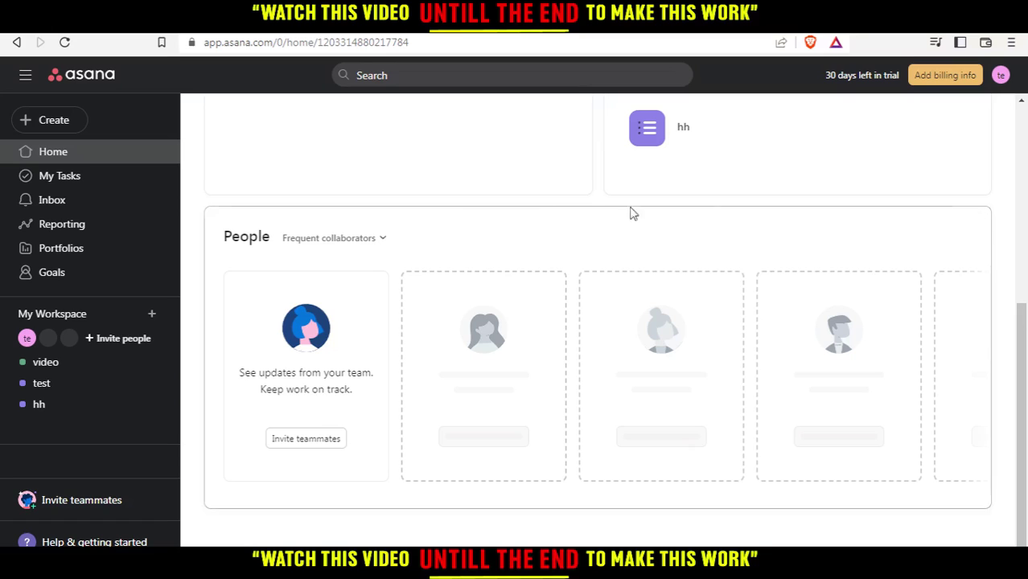